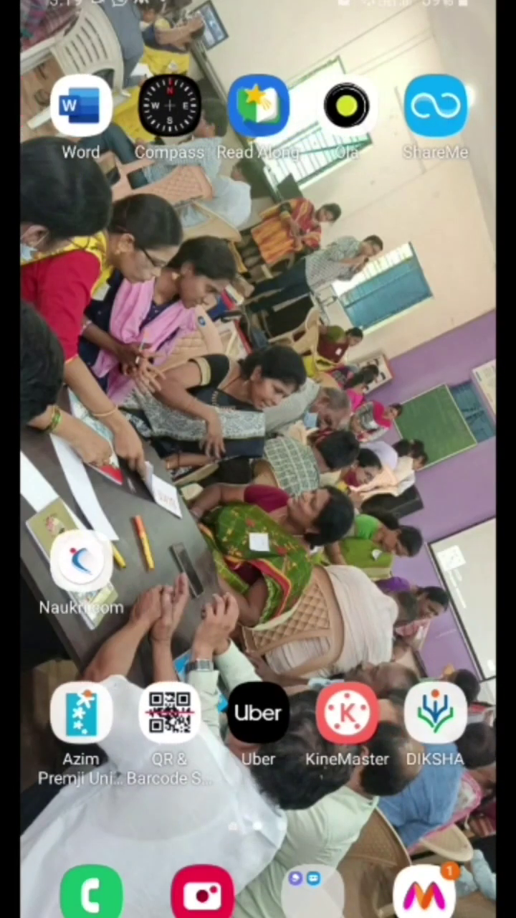
Swipe through the home screen and app drawer to launch the APU app's Active Courses
scroll(258, 459, "down", 5)
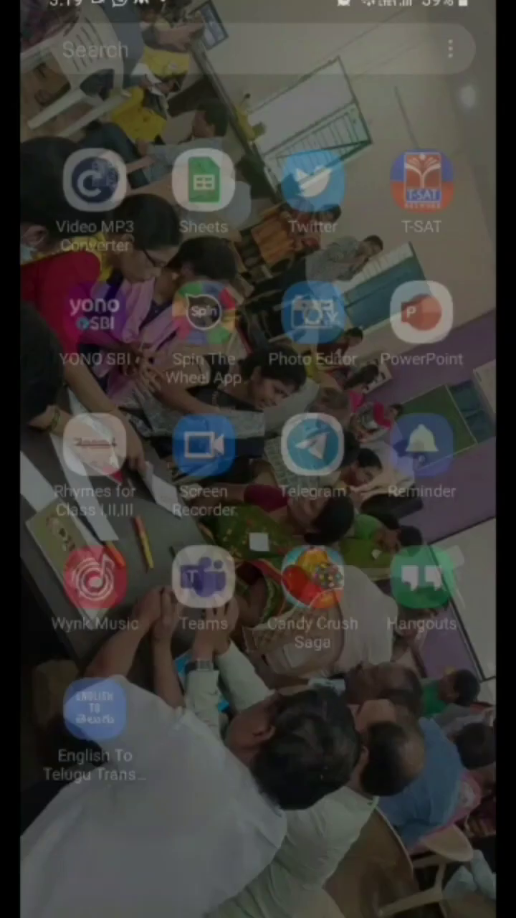
scroll(258, 459, "right", 5)
scroll(258, 459, "right", 5)
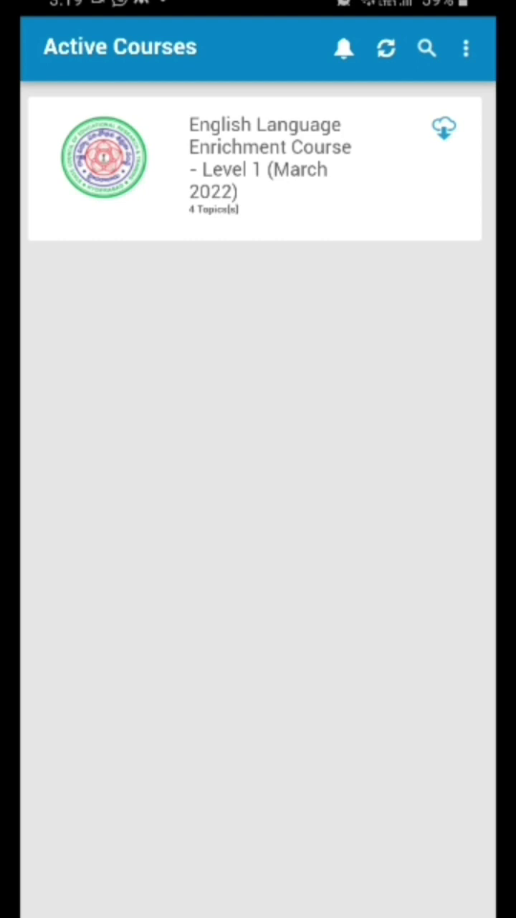
Open the English Language Enrichment Course and go to Week 2 - Theme Food's Task 1 - Q1
left_click(254, 165)
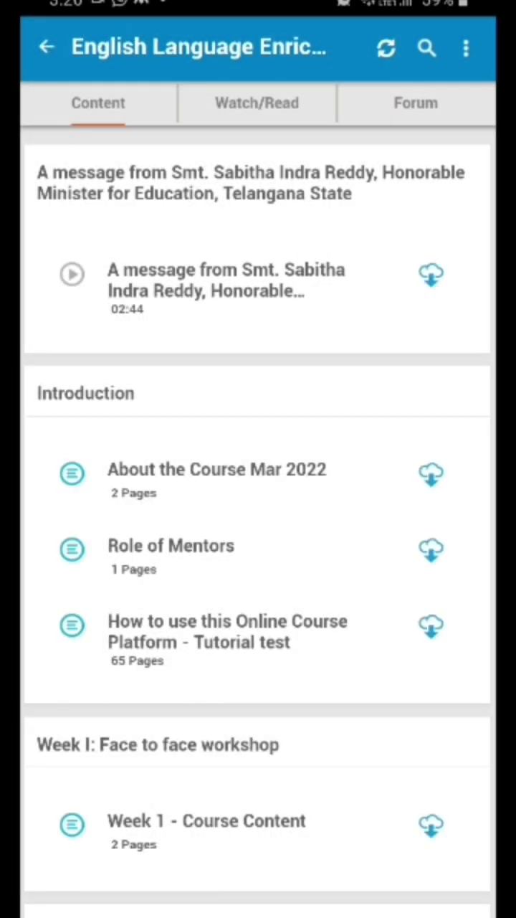
scroll(258, 488, "down", 8)
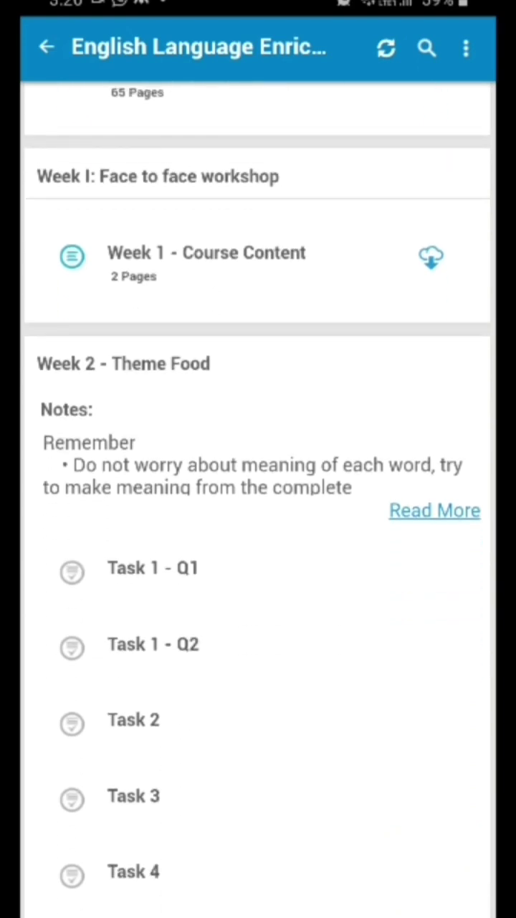
scroll(258, 459, "up", 3)
scroll(258, 458, "down", 3)
scroll(258, 458, "up", 3)
scroll(258, 459, "up", 5)
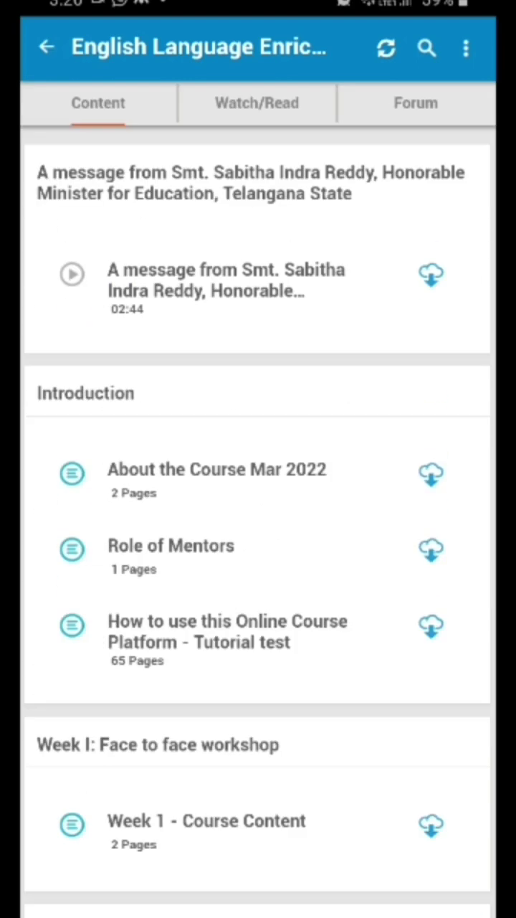
scroll(258, 458, "down", 8)
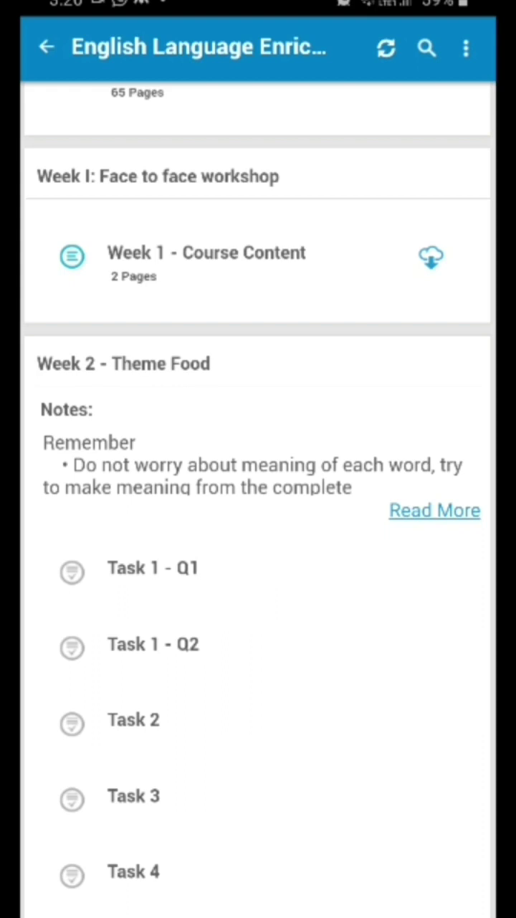
left_click(152, 568)
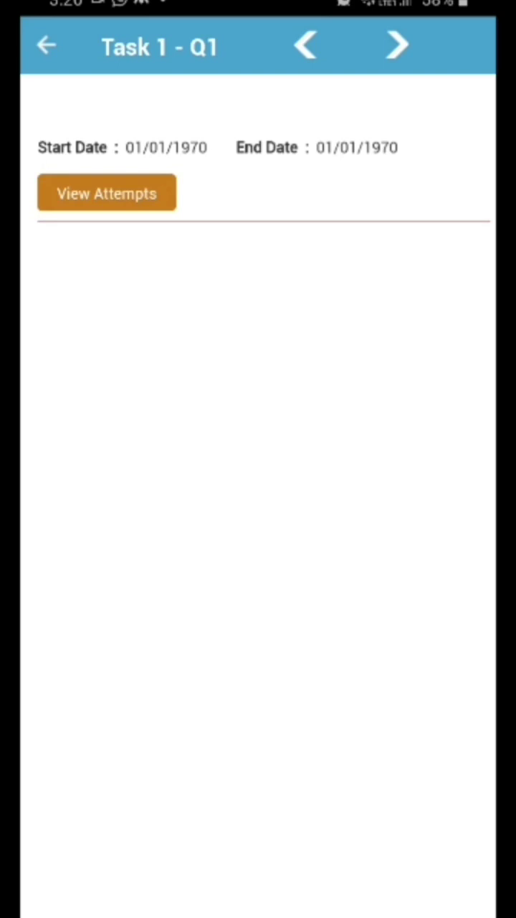
Retry View Attempts, then leave the app for the home screen's Google apps folder
left_click(107, 194)
left_click(107, 193)
left_click(106, 193)
left_click(106, 193)
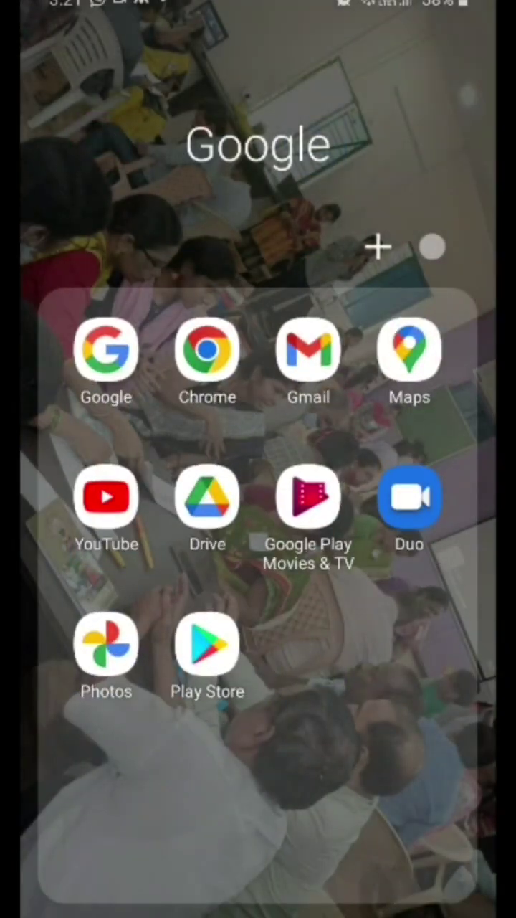
Log in to onlinecourses.apu.edu.in in Chrome with the saved email and password
left_click(228, 327)
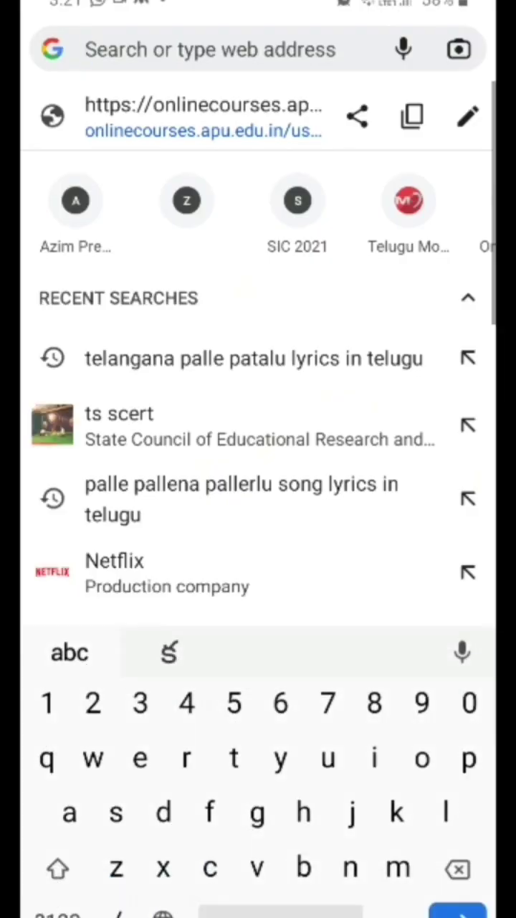
left_click(205, 117)
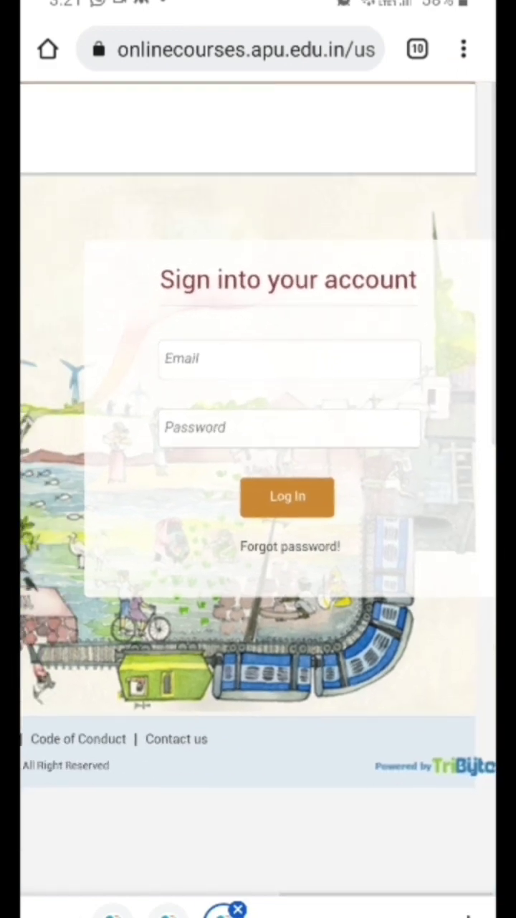
left_click(287, 358)
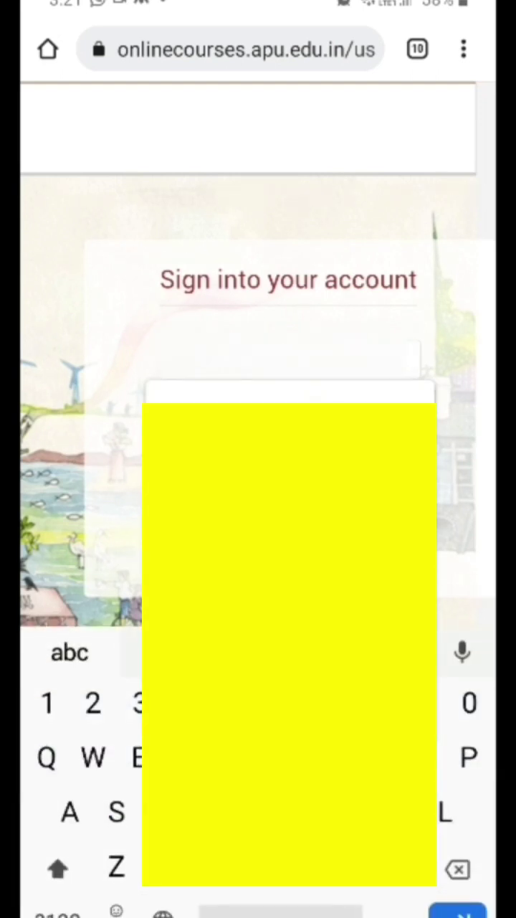
left_click(286, 651)
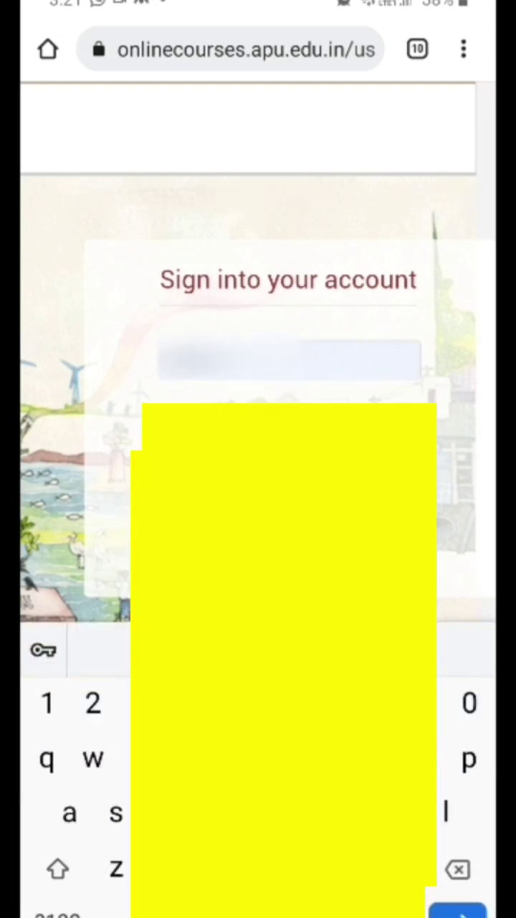
type("cccc")
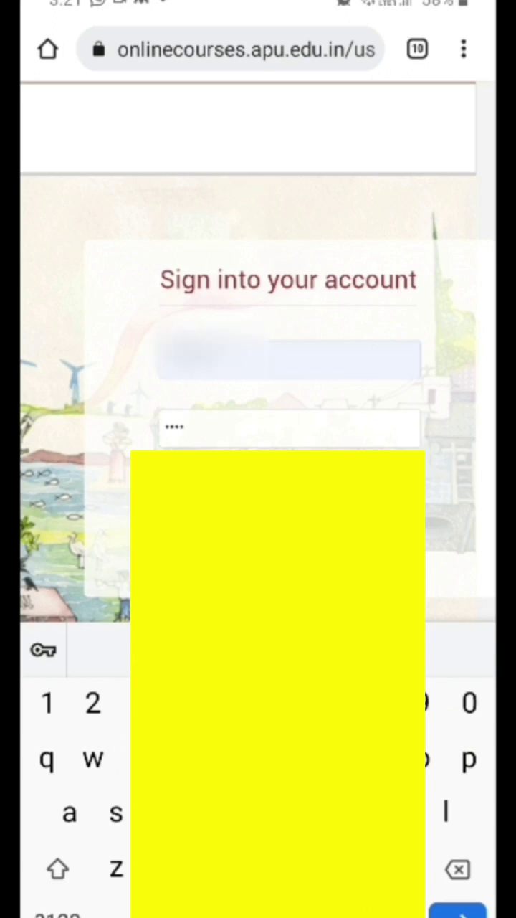
key("Return")
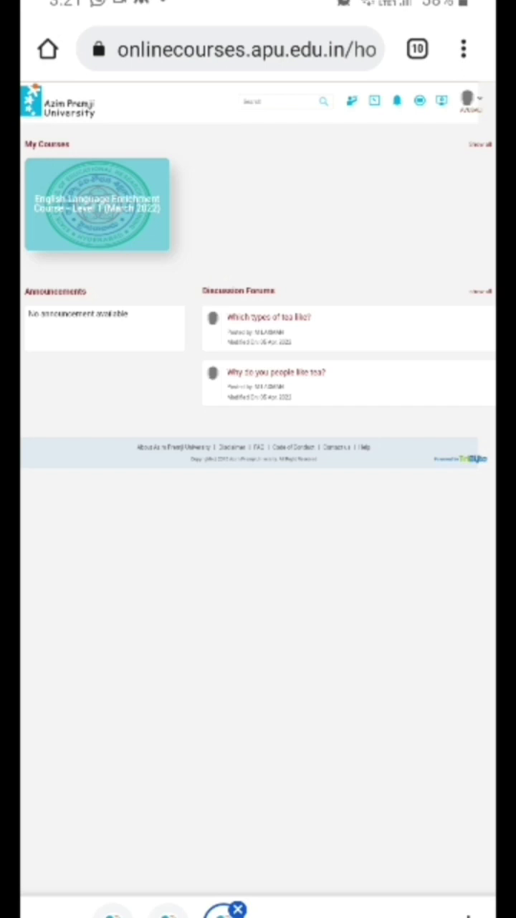
Open the English Language Enrichment course and expand Week 2 - Theme Food to list Tasks 1–4
left_click(97, 204)
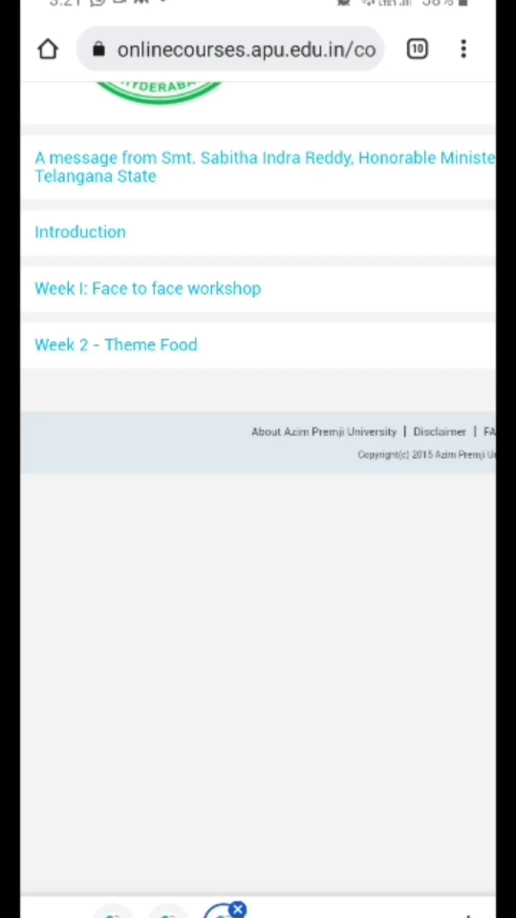
scroll(259, 359, "up", 3)
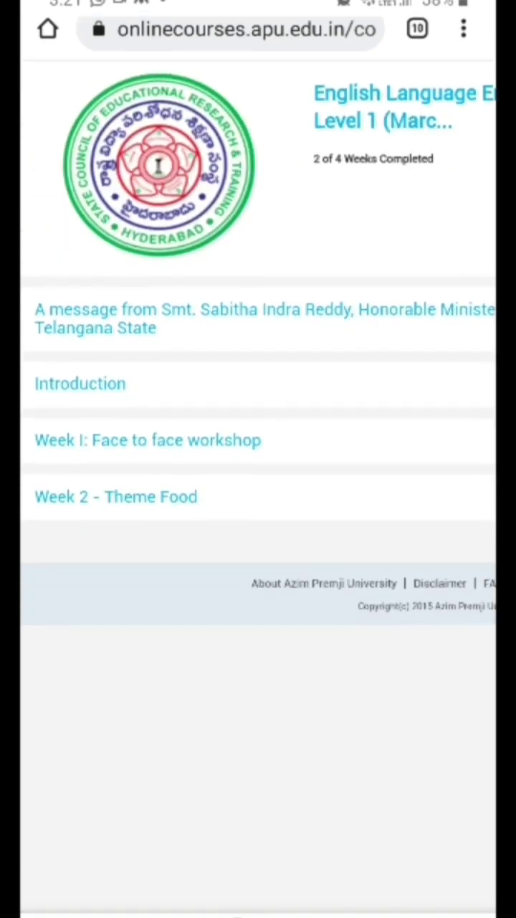
scroll(258, 358, "down", 1)
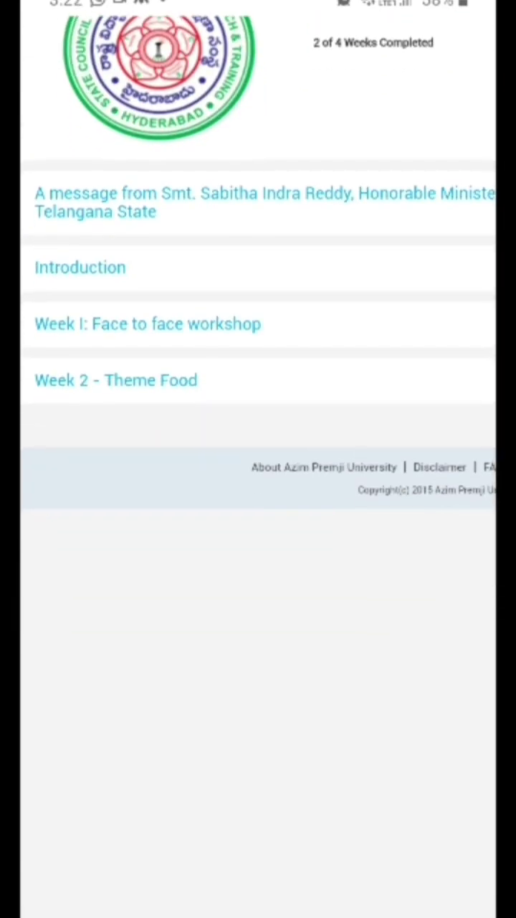
left_click(115, 380)
scroll(258, 359, "up", 2)
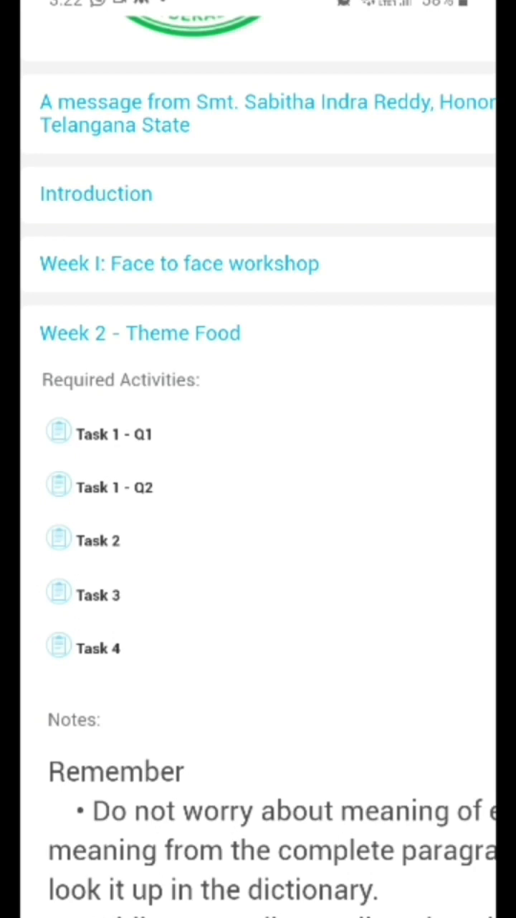
Open the Task 1 - Q1 'Too Many Bananas' page and refresh it into desktop layout
left_click(114, 434)
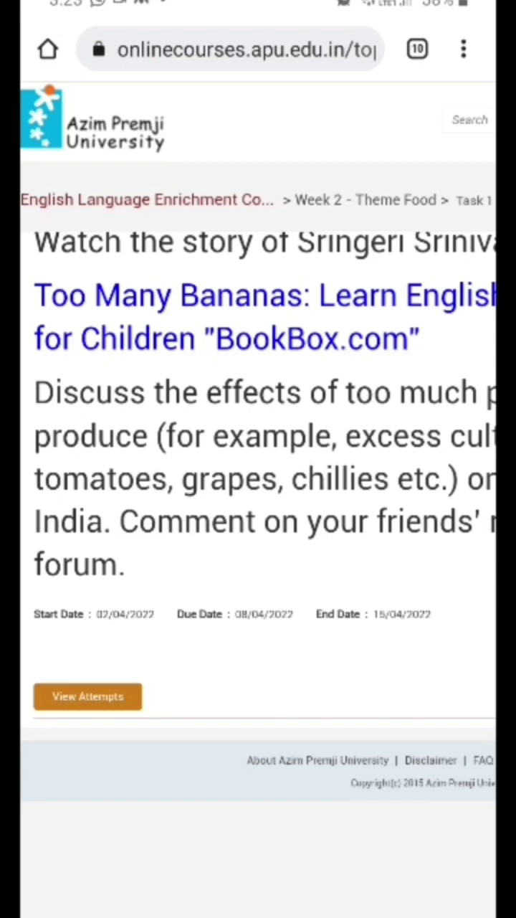
scroll(258, 459, "down", 5)
scroll(258, 459, "up", 5)
scroll(259, 459, "up", 3)
scroll(259, 459, "up", 2)
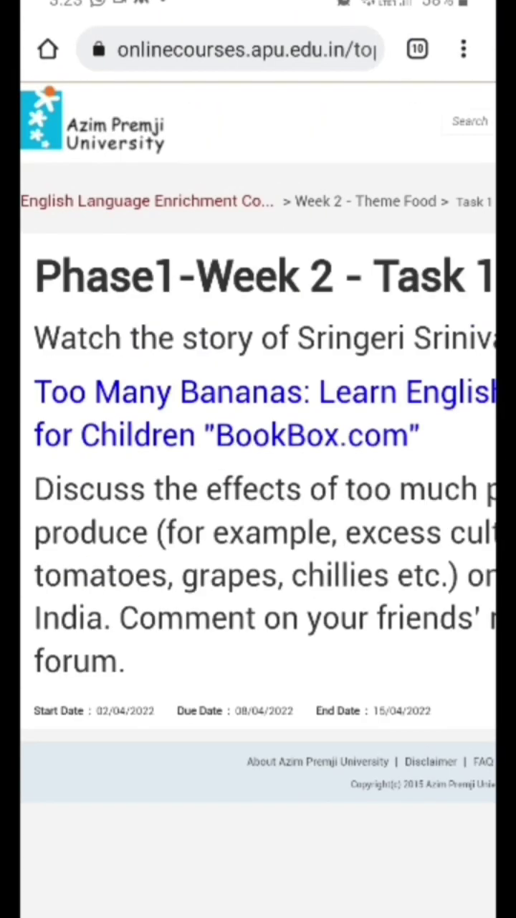
scroll(258, 459, "up", 3)
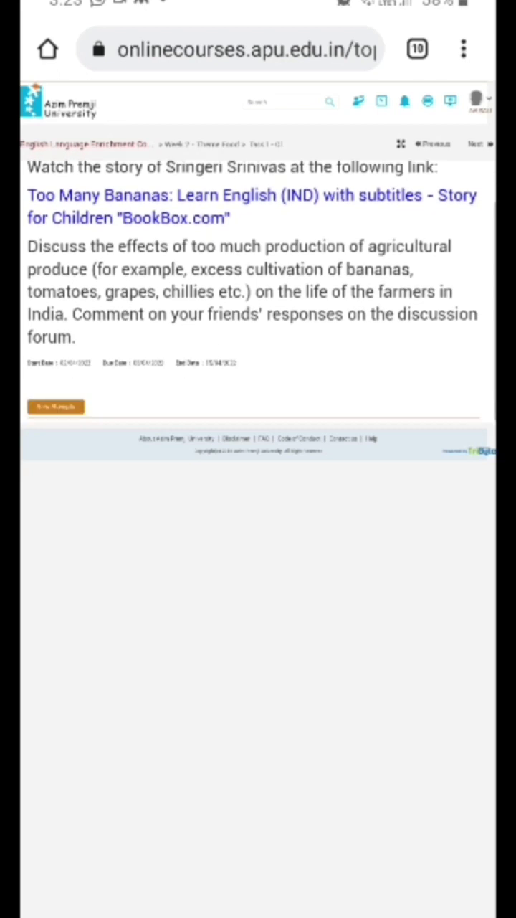
scroll(167, 411, "up", 2)
scroll(258, 287, "up", 2)
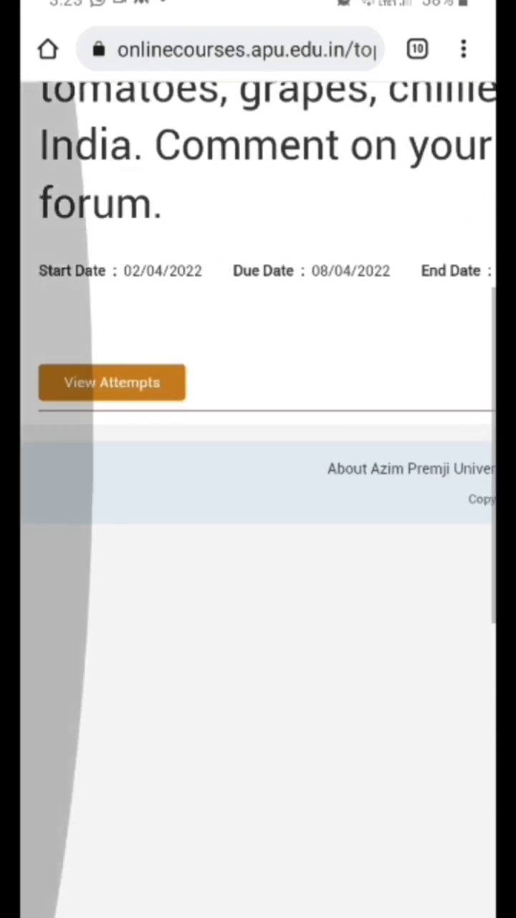
scroll(258, 459, "down", 1)
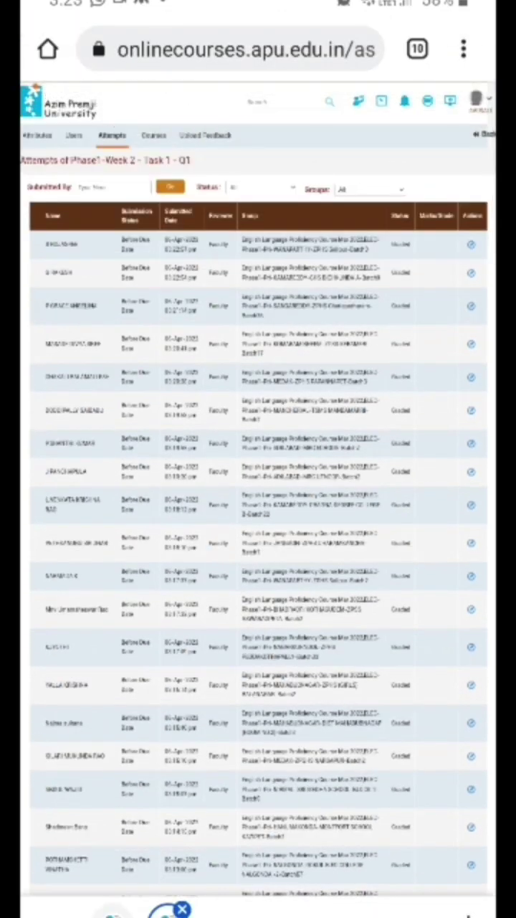
Zoom and pan the attempts table to bring the Group and Status columns into view
double_click(350, 437)
double_click(258, 459)
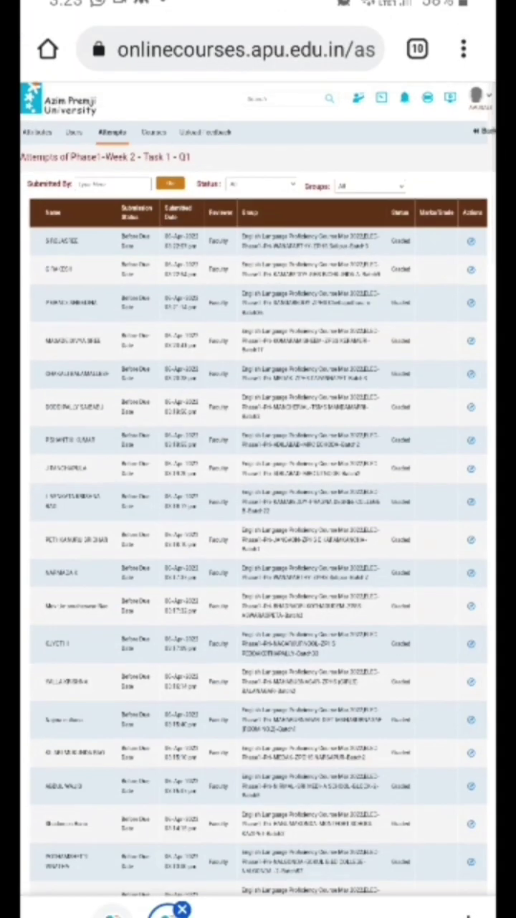
double_click(259, 458)
double_click(143, 287)
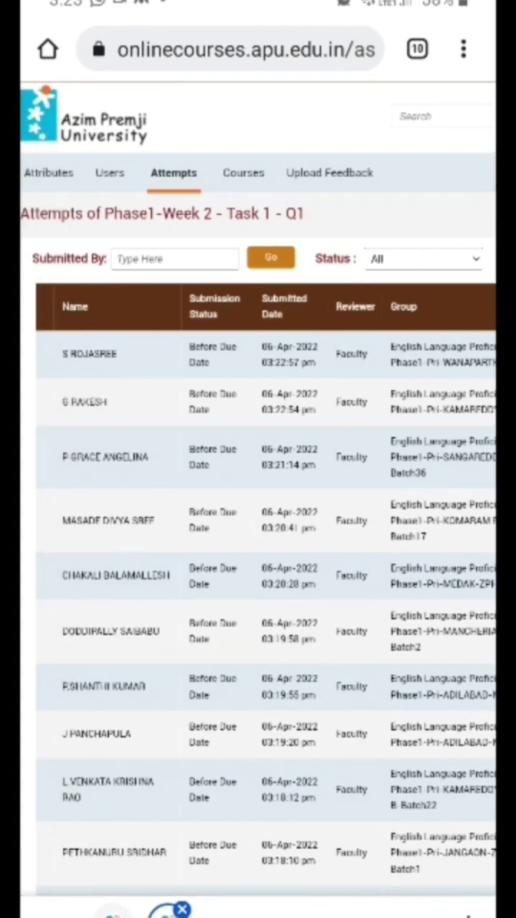
scroll(258, 573, "right", 5)
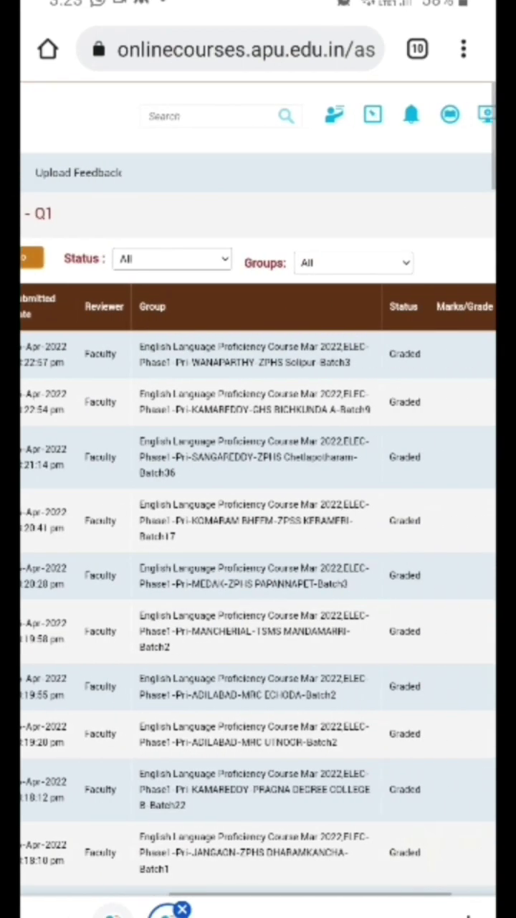
double_click(258, 458)
double_click(143, 359)
double_click(258, 459)
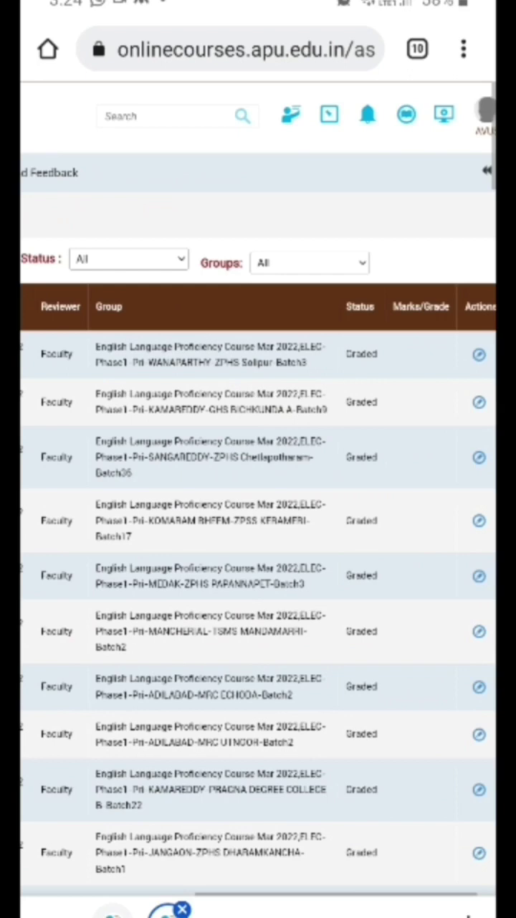
double_click(180, 431)
scroll(258, 574, "right", 3)
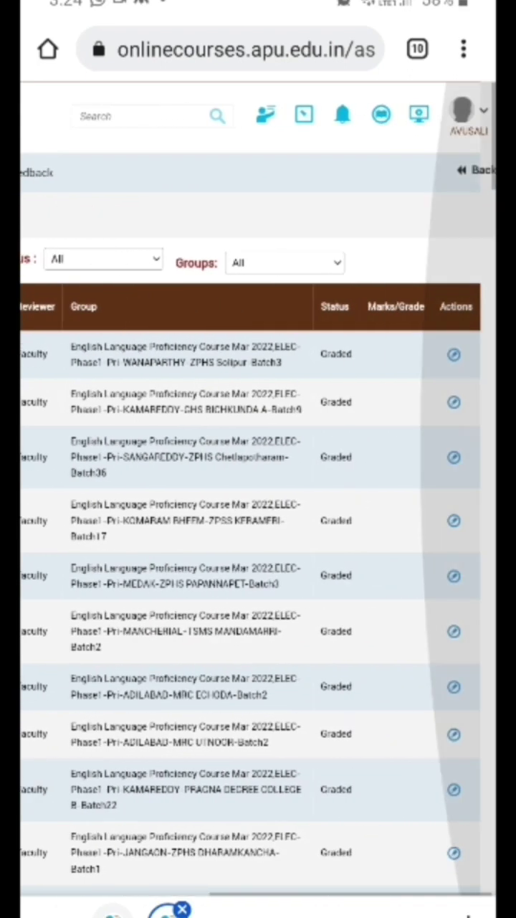
Filter attempts to the ELEC-Phase1-Pri-SANGAREDDY-ZPHS Boys Jogipet - A-Batch33 group
left_click(287, 263)
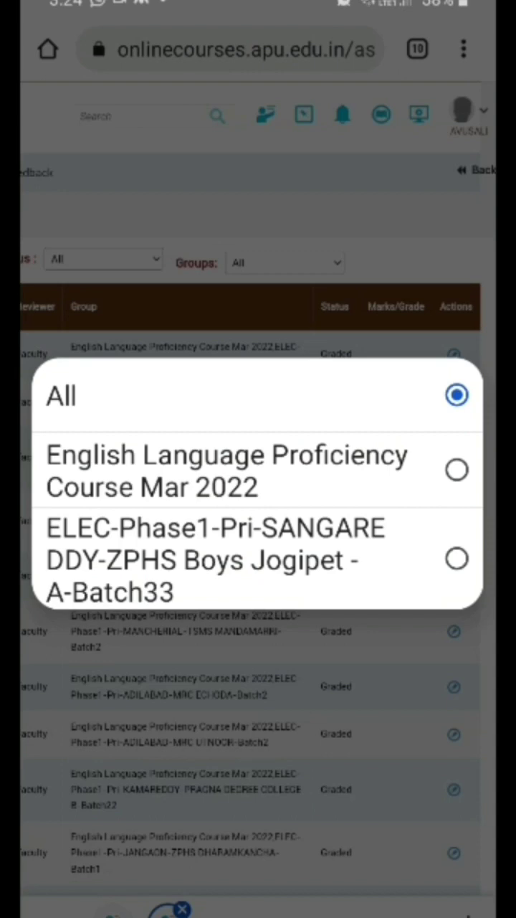
left_click(215, 559)
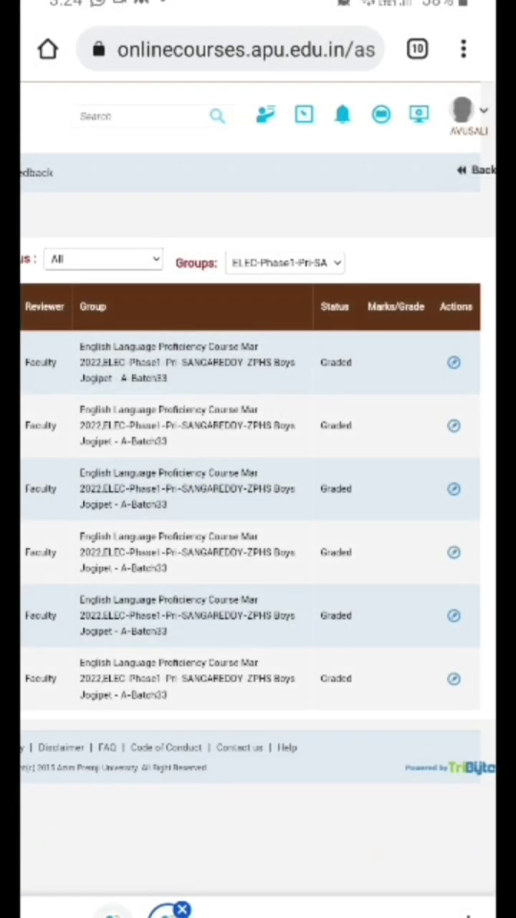
scroll(258, 501, "left", 5)
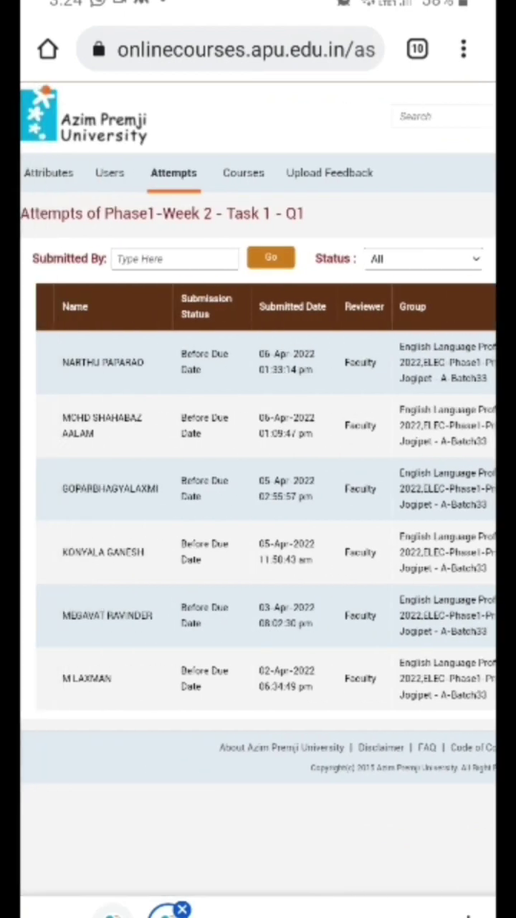
scroll(258, 502, "right", 5)
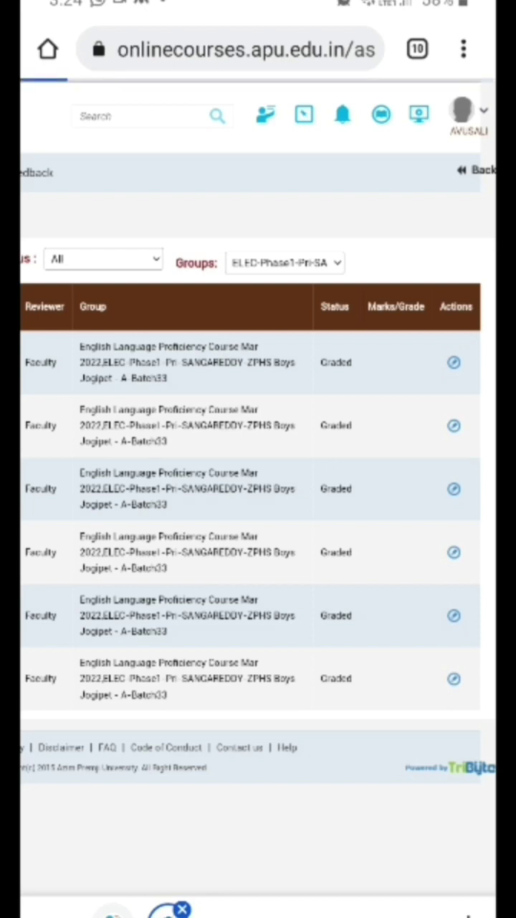
scroll(206, 331, "up", 5)
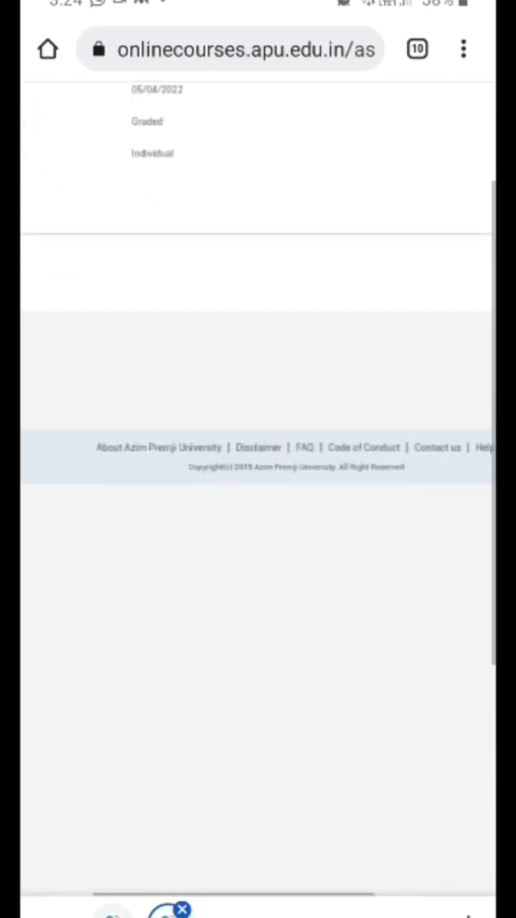
left_click_drag(215, 359, 390, 358)
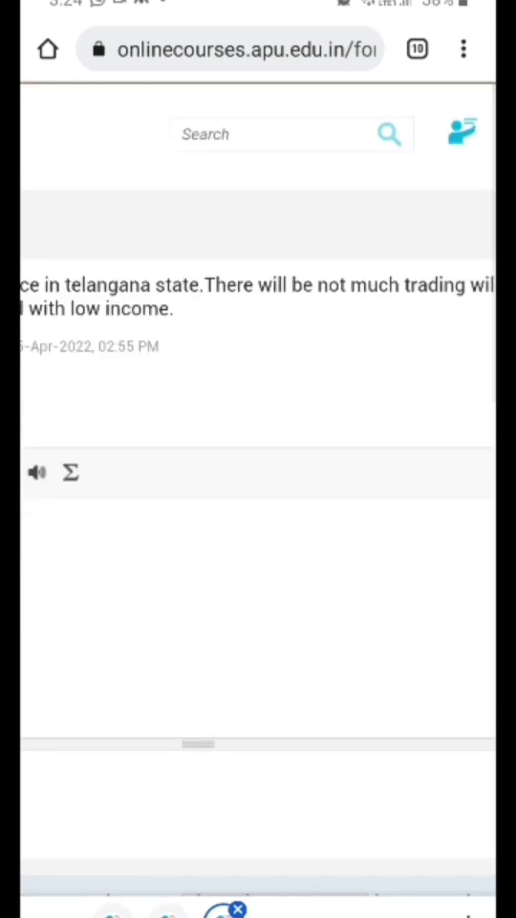
scroll(258, 459, "left", 5)
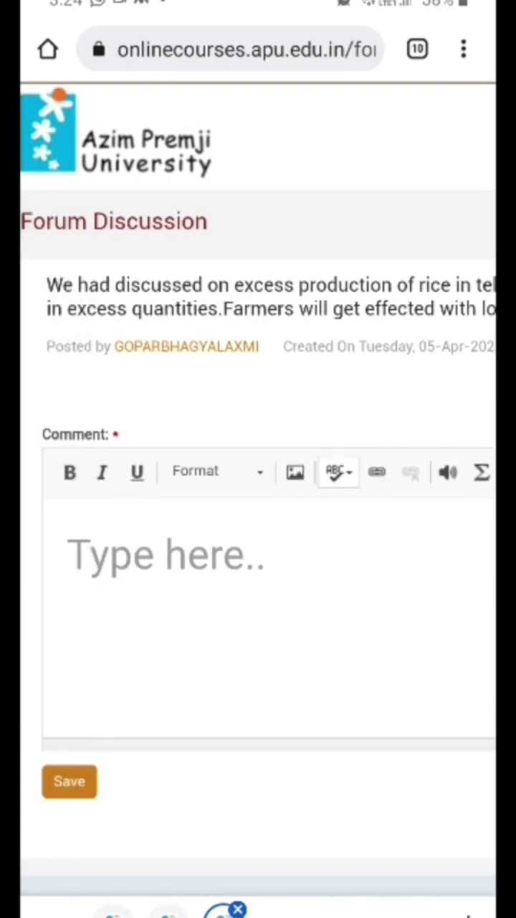
scroll(258, 458, "right", 5)
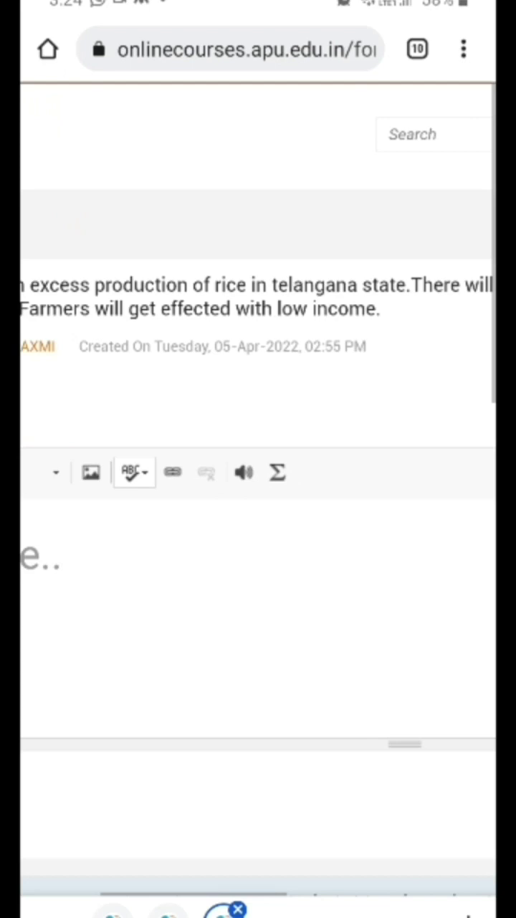
scroll(258, 459, "right", 2)
scroll(258, 459, "right", 5)
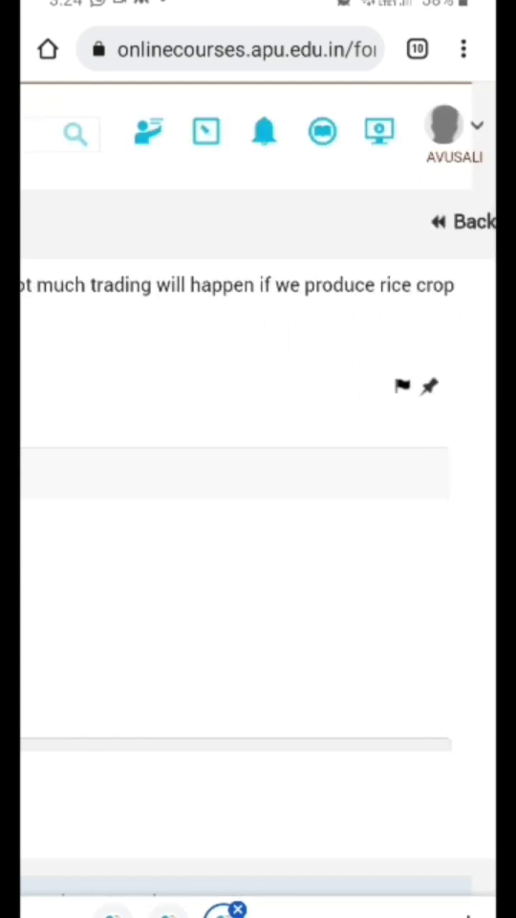
scroll(259, 459, "left", 5)
scroll(259, 458, "left", 5)
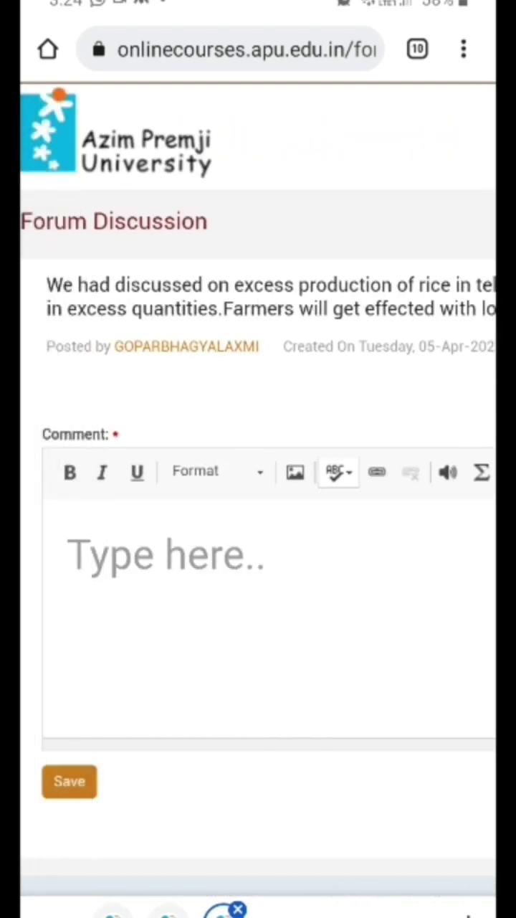
scroll(258, 459, "right", 10)
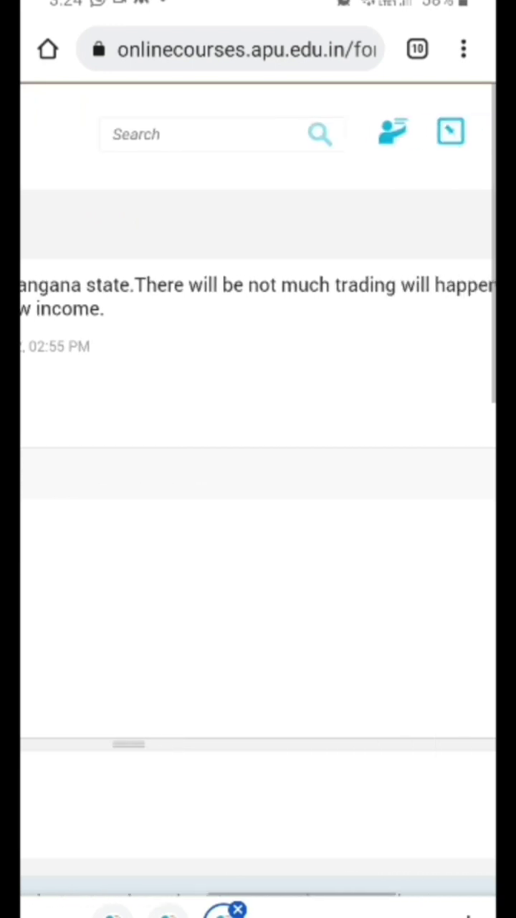
scroll(258, 459, "left", 7)
scroll(258, 459, "left", 3)
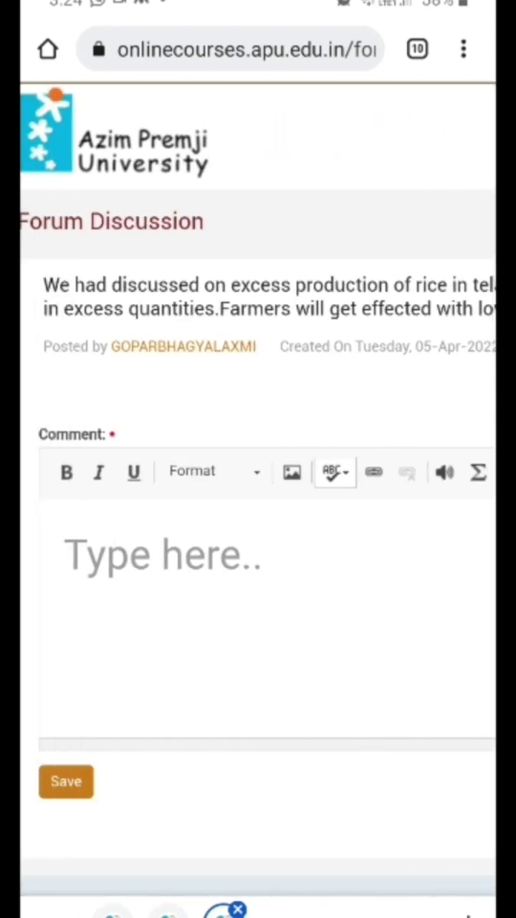
Write the comment 'I agree with you...', trimming the extra period, and save it
left_click(215, 573)
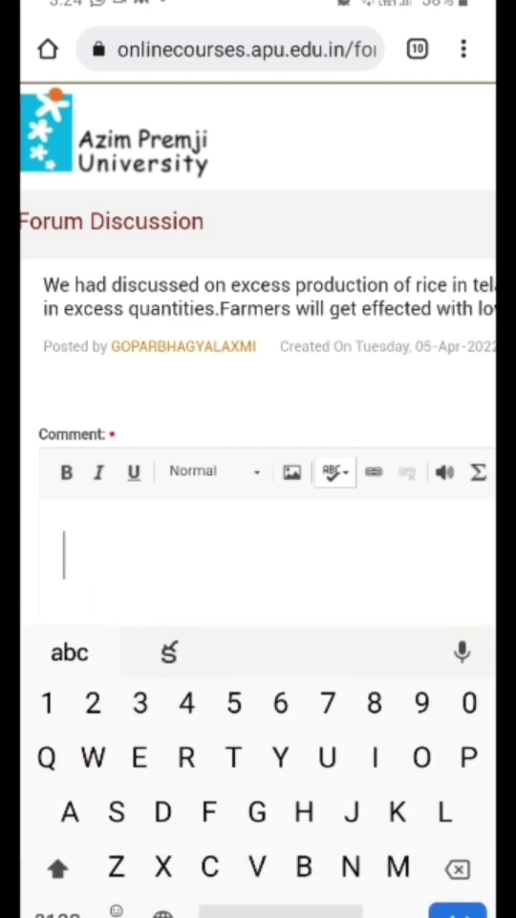
type("I")
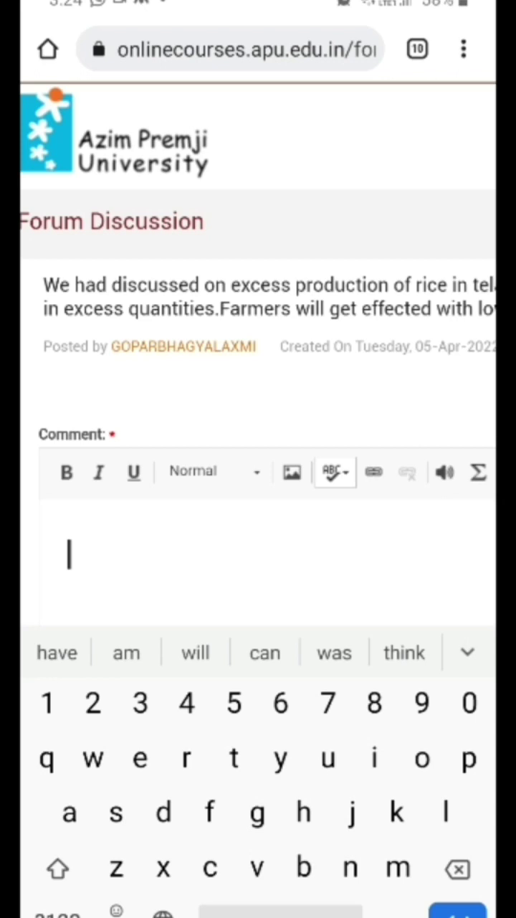
type(" agree w")
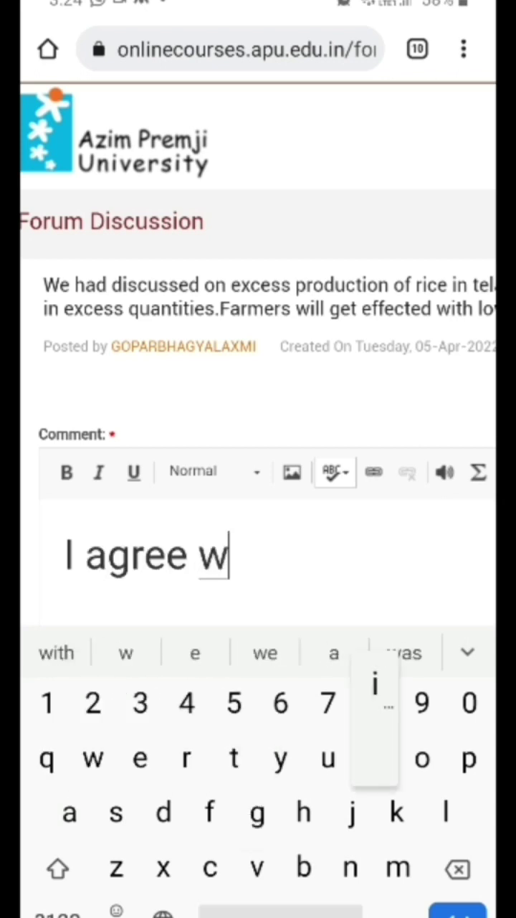
type("ith you")
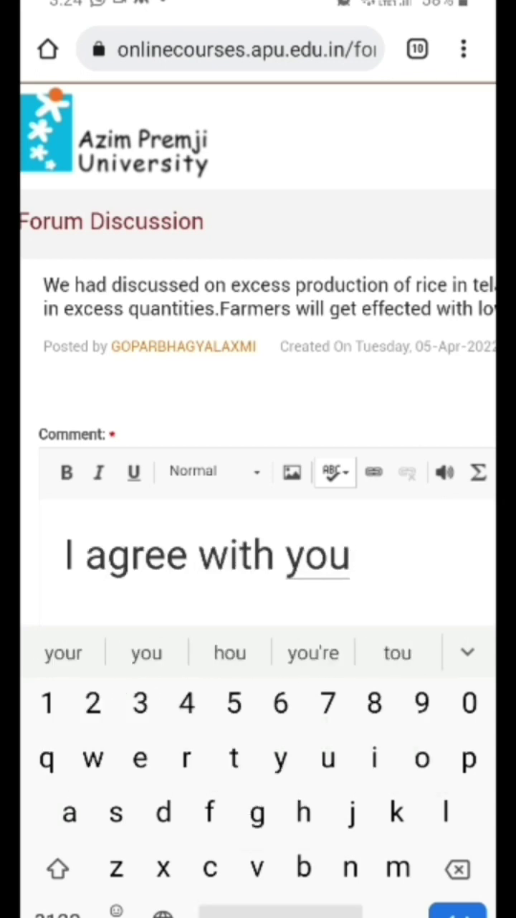
type("....")
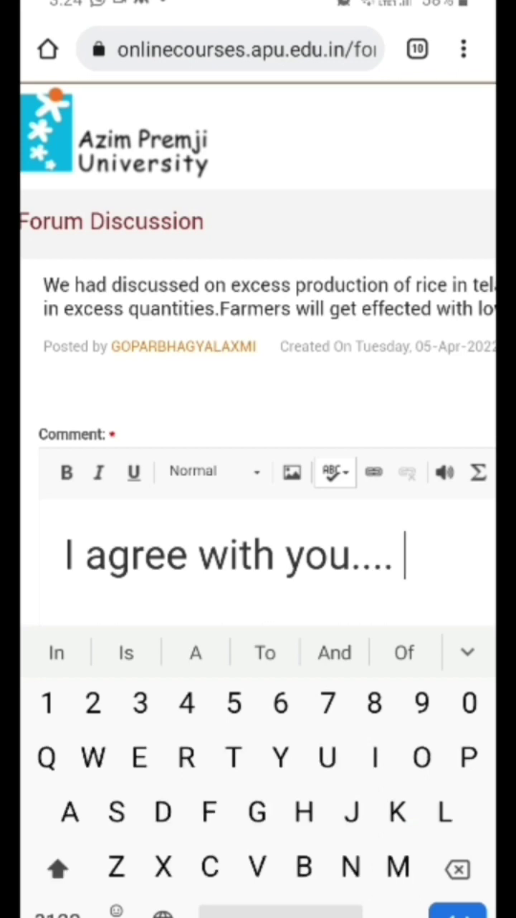
key("BackSpace")
key("BackSpace")
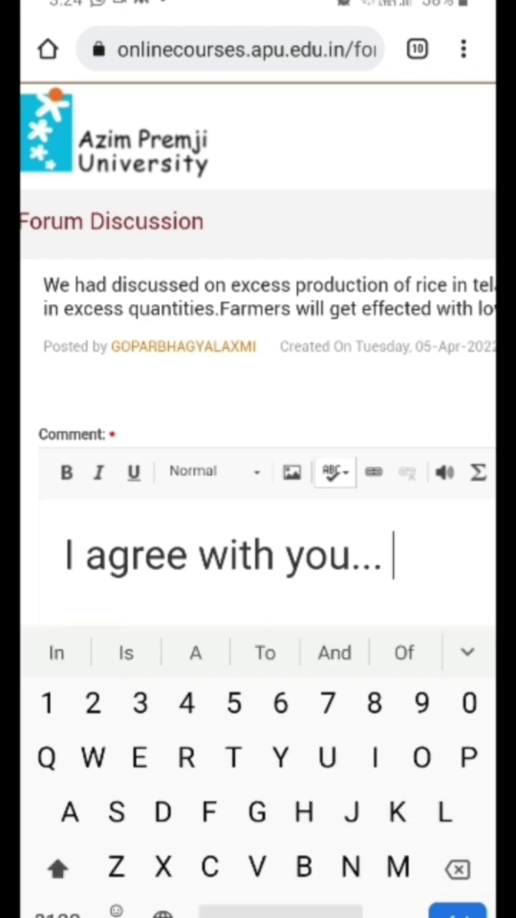
key("Escape")
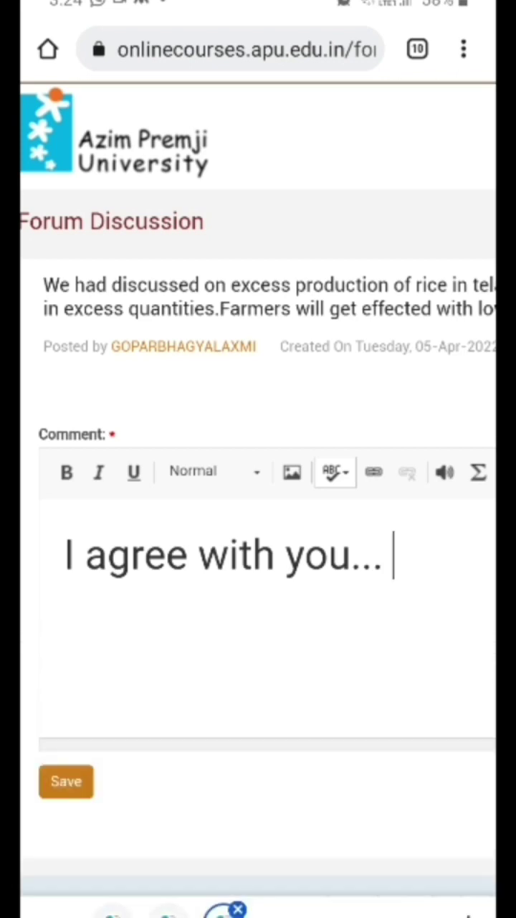
scroll(258, 430, "down", 3)
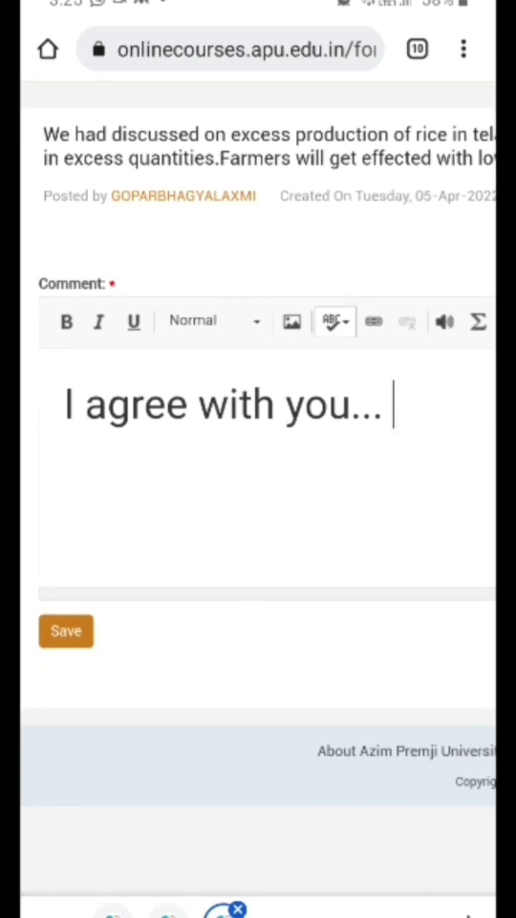
scroll(258, 459, "up", 3)
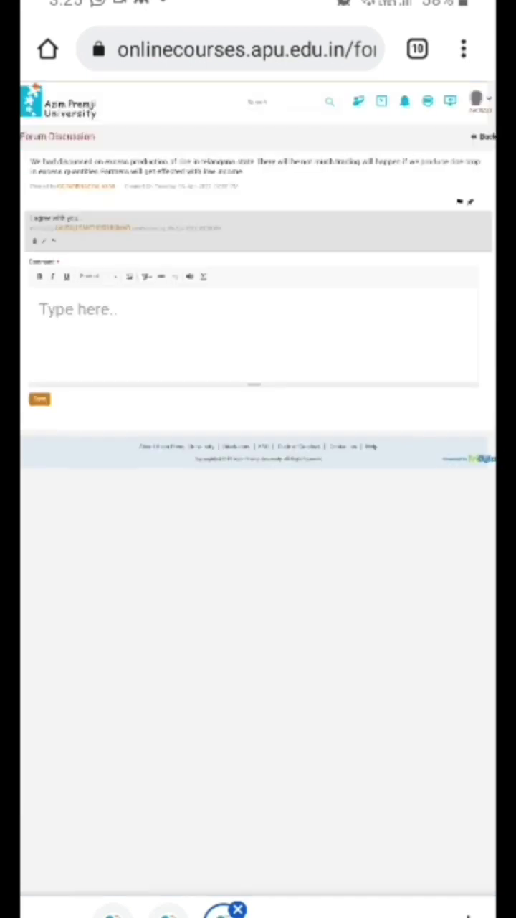
scroll(258, 358, "up", 3)
scroll(258, 359, "up", 2)
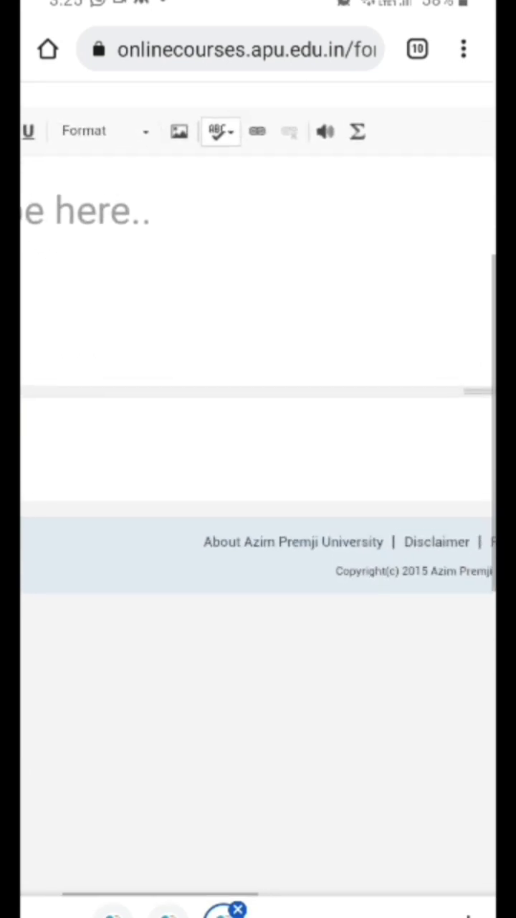
scroll(258, 459, "up", 5)
scroll(258, 459, "left", 2)
scroll(258, 458, "up", 1)
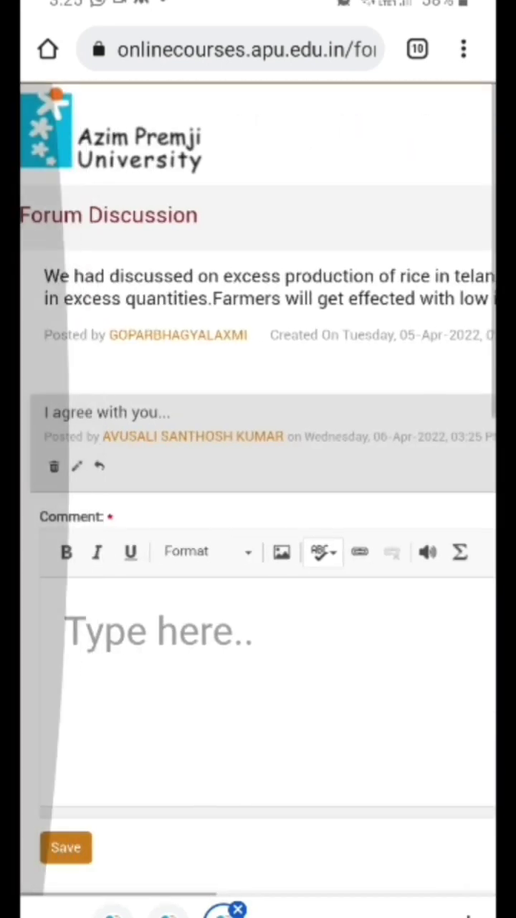
scroll(258, 459, "down", 2)
scroll(258, 459, "up", 2)
scroll(258, 459, "up", 1)
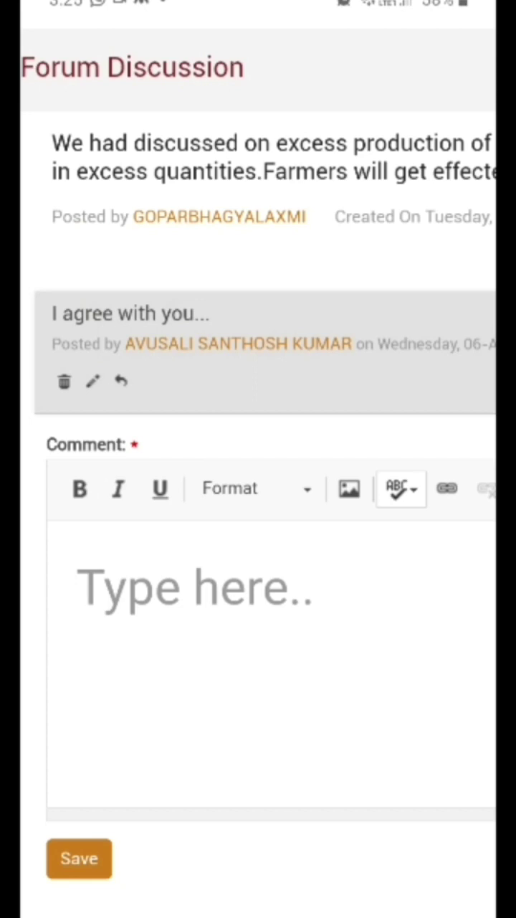
scroll(258, 459, "up", 2)
scroll(258, 459, "down", 1)
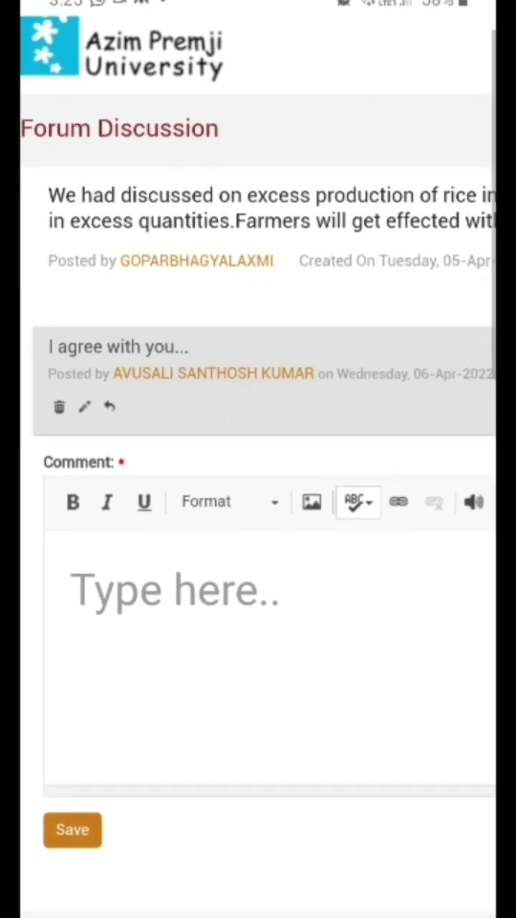
scroll(258, 459, "down", 3)
scroll(258, 459, "up", 1)
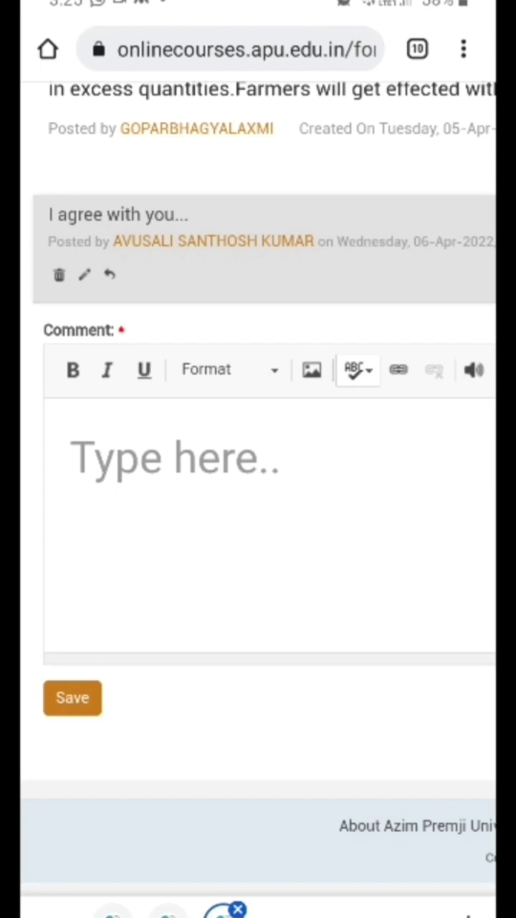
scroll(258, 459, "up", 3)
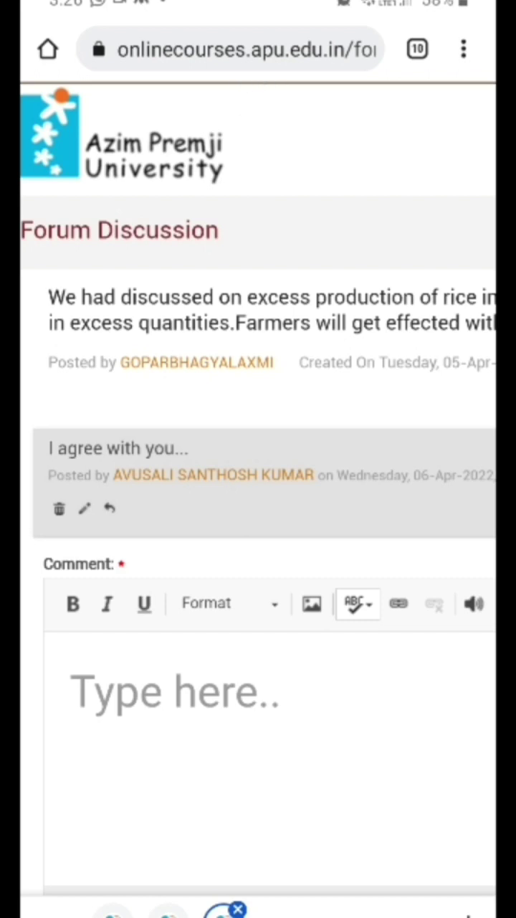
scroll(258, 502, "down", 5)
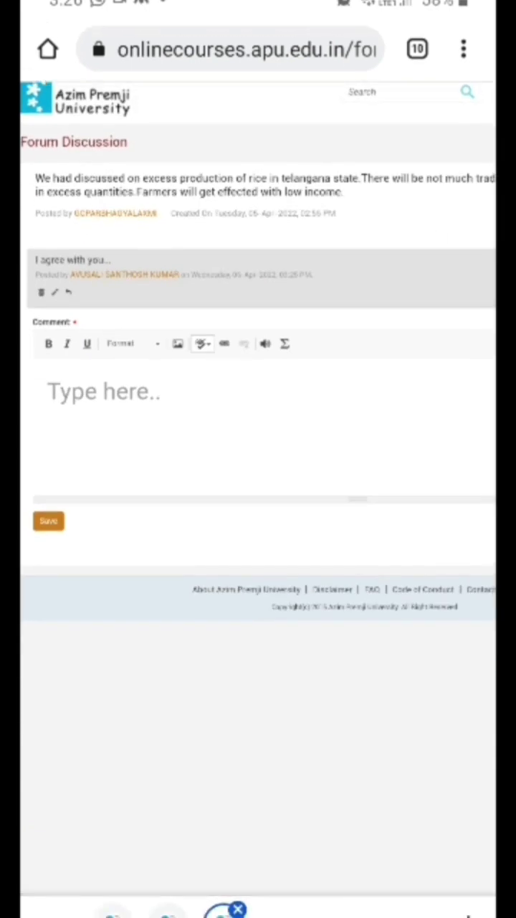
scroll(258, 430, "up", 3)
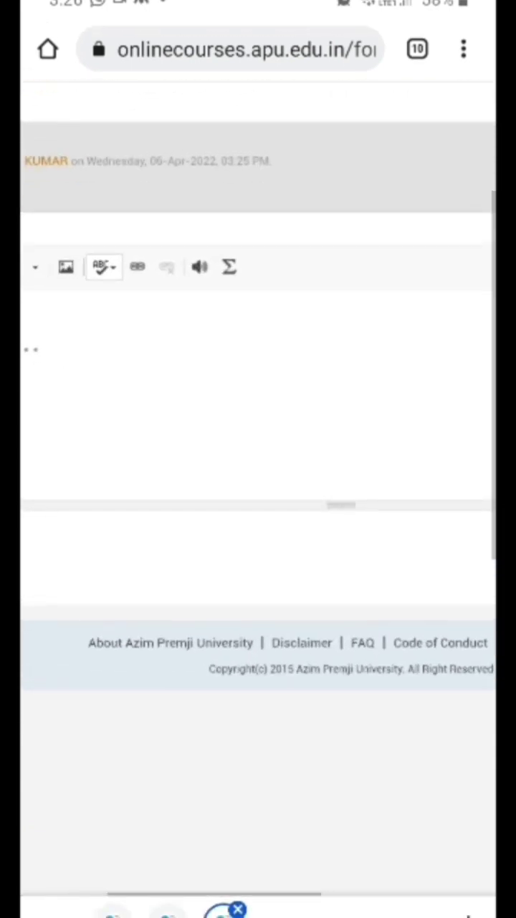